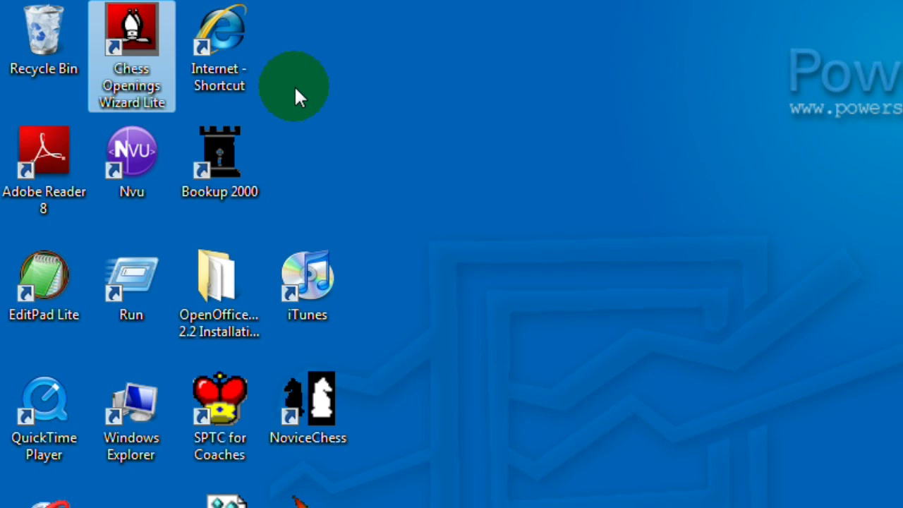
- Launch Chess Openings Wizard Lite and load the Open Game 2.2MD ebook from the Ebooks folder
{"action": "double_click", "coordinate": [143, 45]}
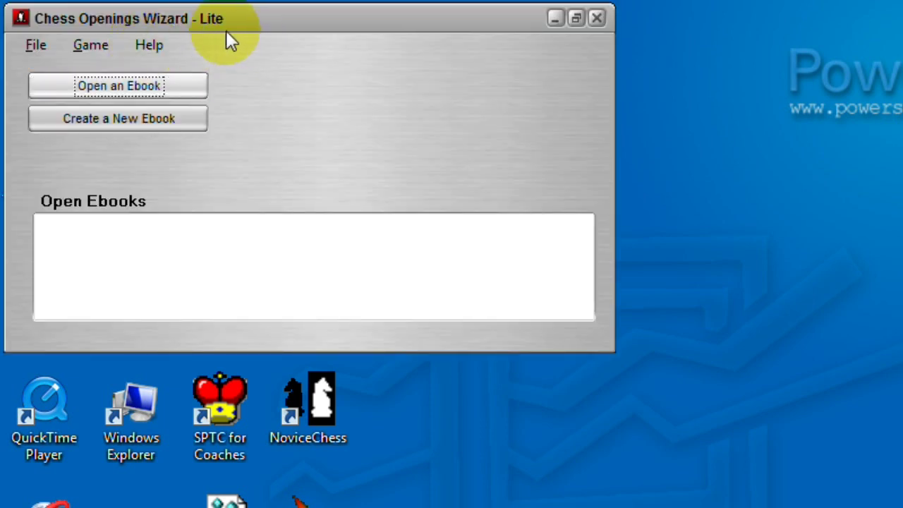
{"action": "left_click", "coordinate": [145, 88]}
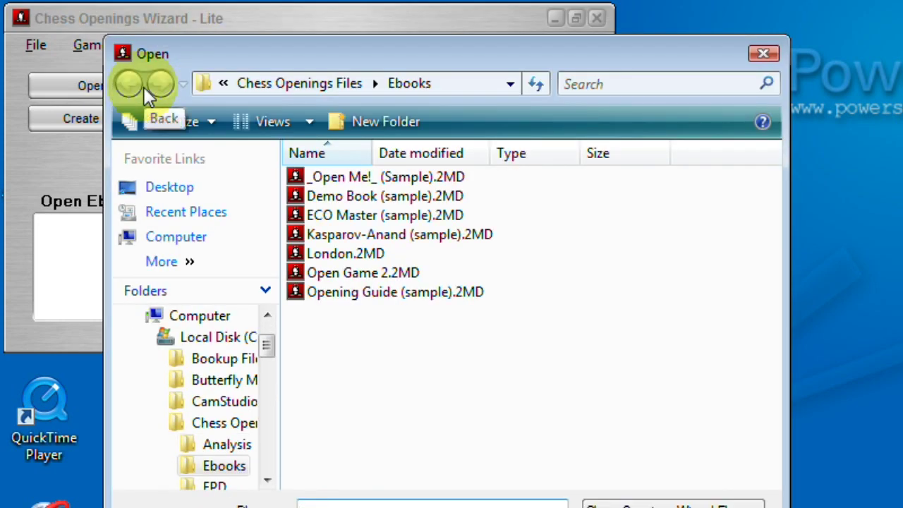
{"action": "double_click", "coordinate": [361, 273]}
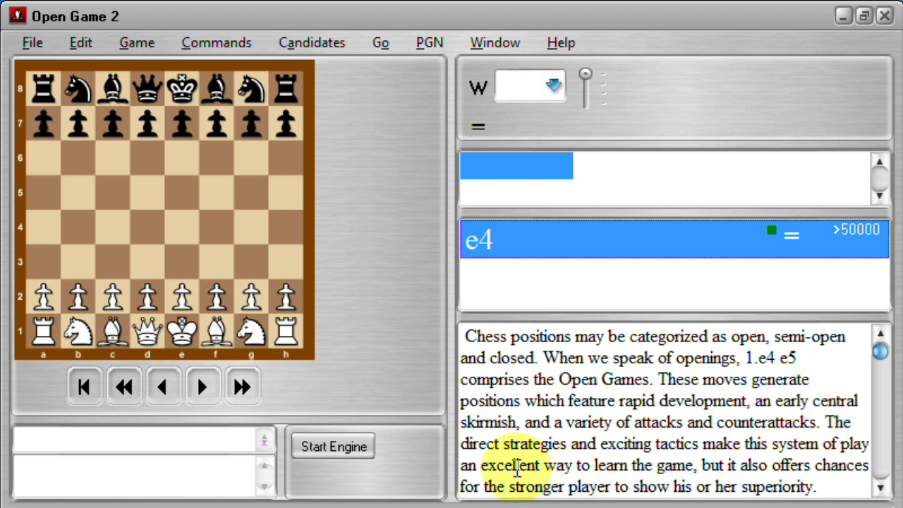
- Highlight 'excellent way to learn the game' in the introduction, read further, then play 1.e4
{"action": "left_click_drag", "start_coordinate": [687, 464], "coordinate": [480, 465]}
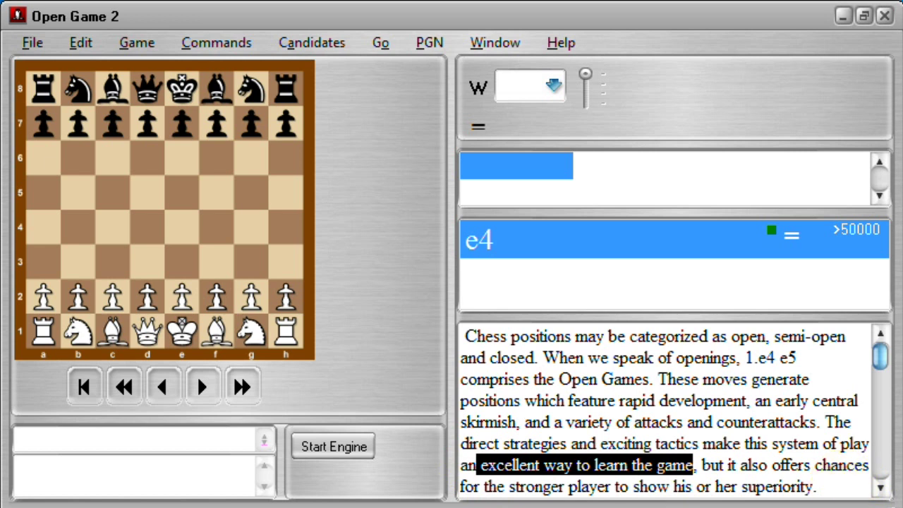
{"action": "left_click_drag", "start_coordinate": [882, 488], "coordinate": [882, 489]}
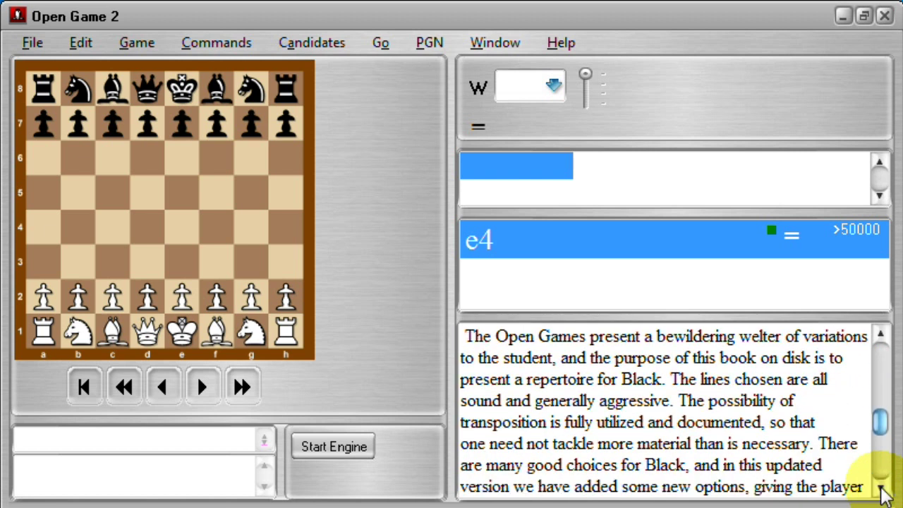
{"action": "left_click", "coordinate": [581, 238]}
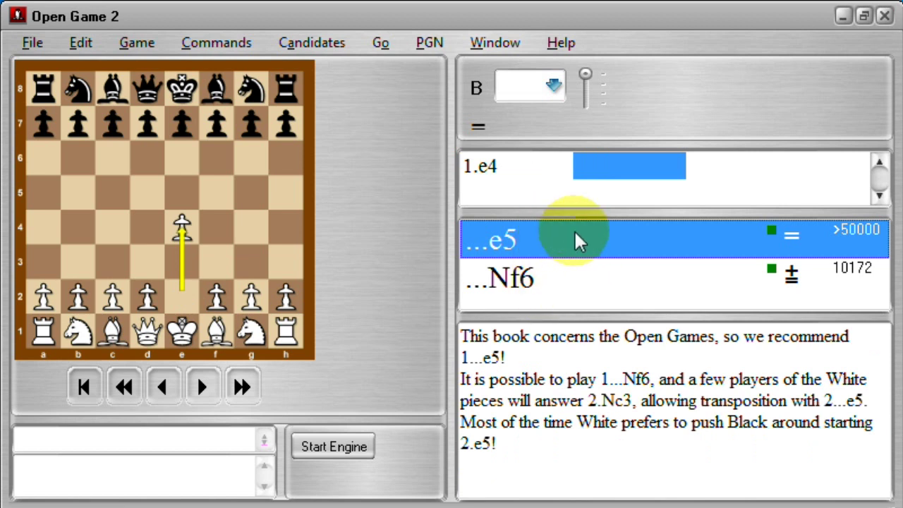
- Answer 1...e5 and scroll White's second-move candidates and commentary down to 2.Qh5
{"action": "left_click", "coordinate": [598, 238]}
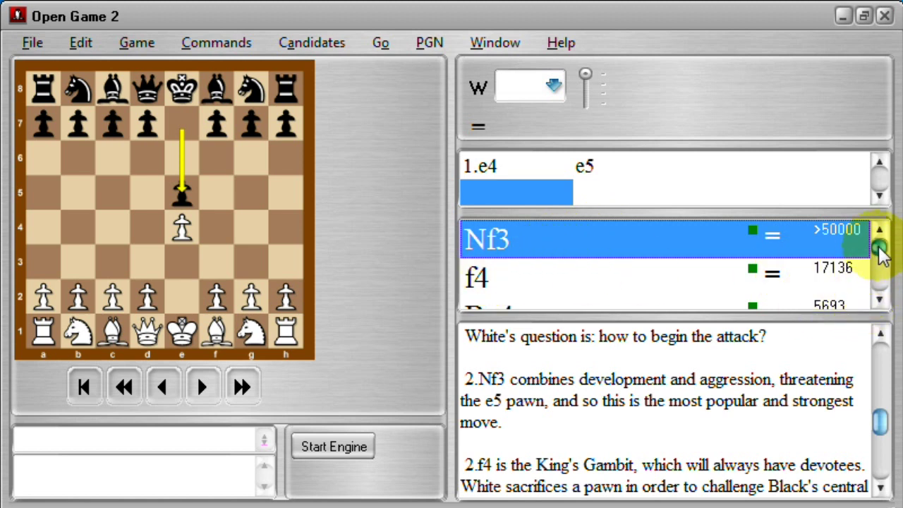
{"action": "left_click", "coordinate": [879, 300]}
{"action": "left_click", "coordinate": [879, 300]}
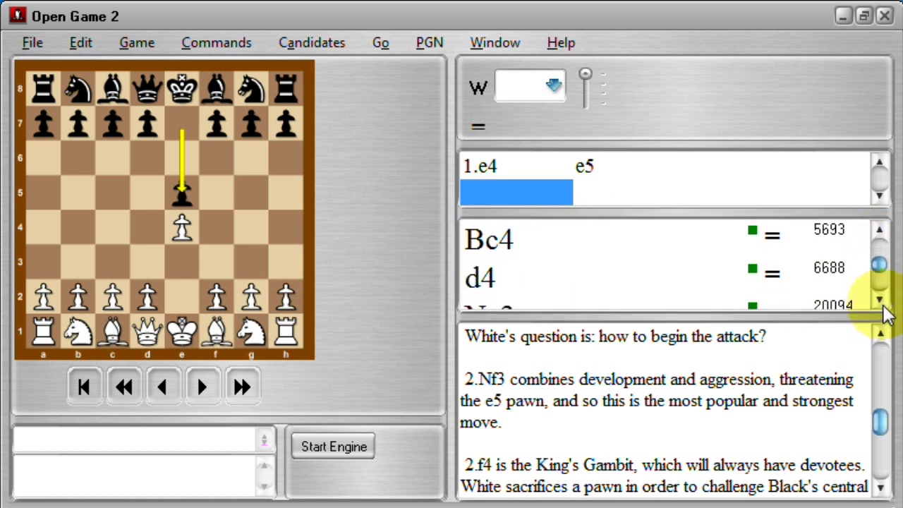
{"action": "left_click", "coordinate": [880, 301]}
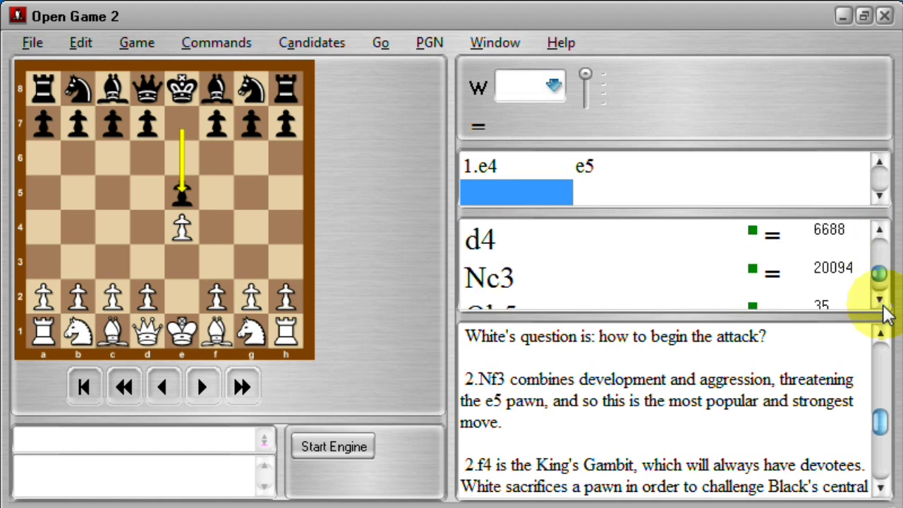
{"action": "left_click", "coordinate": [879, 300]}
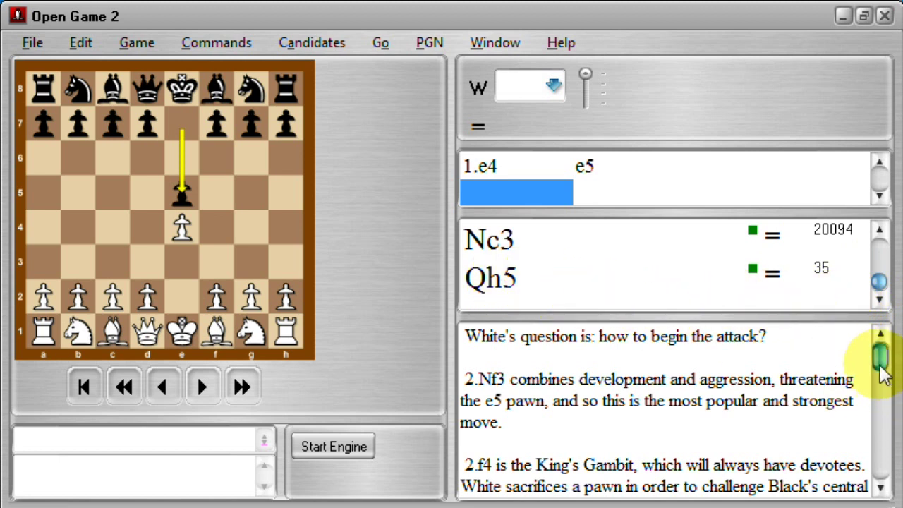
{"action": "left_click", "coordinate": [881, 487]}
{"action": "scroll", "coordinate": [881, 488], "scroll_direction": "down", "scroll_amount": 5}
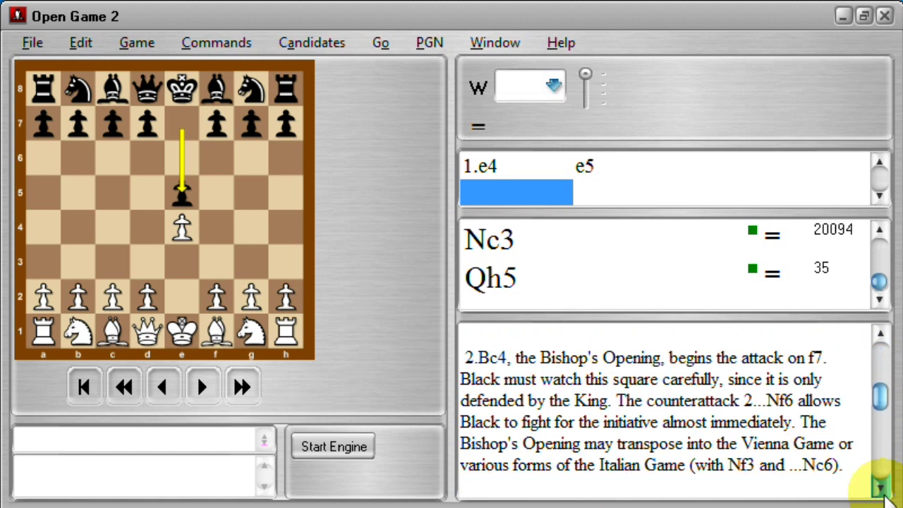
{"action": "scroll", "coordinate": [881, 487], "scroll_direction": "down", "scroll_amount": 4}
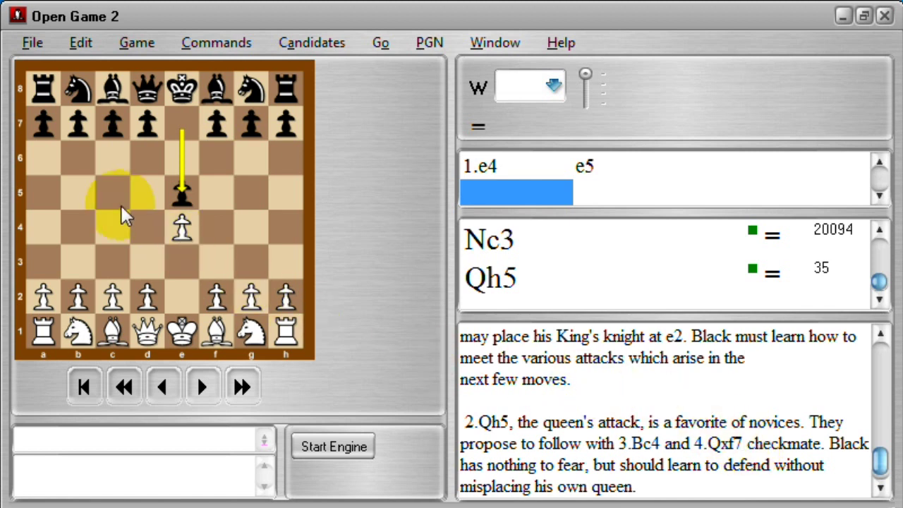
- Flip the board by unticking White At Bottom, then play 2.Qh5 Nc6
{"action": "right_click", "coordinate": [158, 224]}
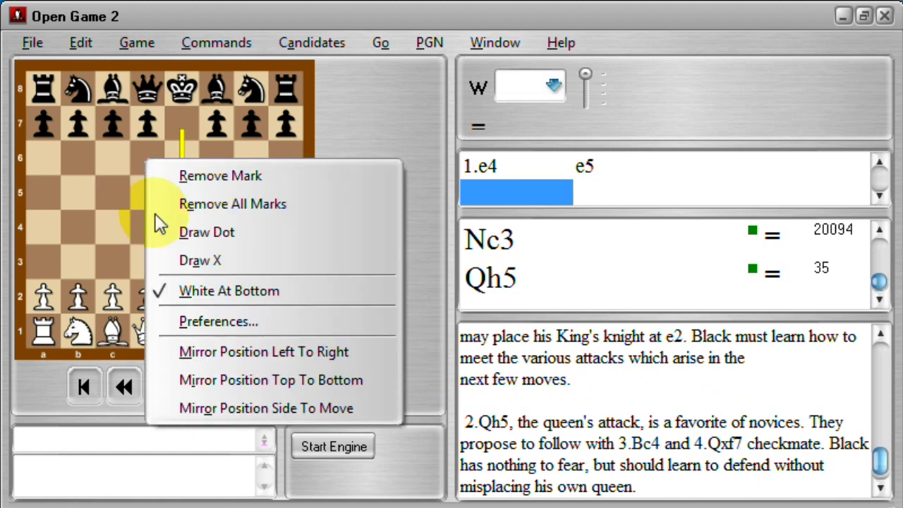
{"action": "left_click", "coordinate": [297, 291]}
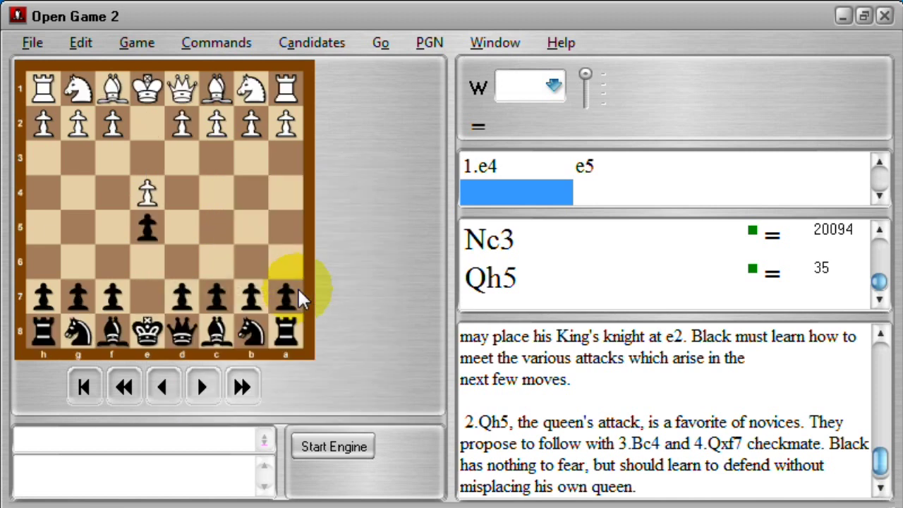
{"action": "double_click", "coordinate": [527, 277]}
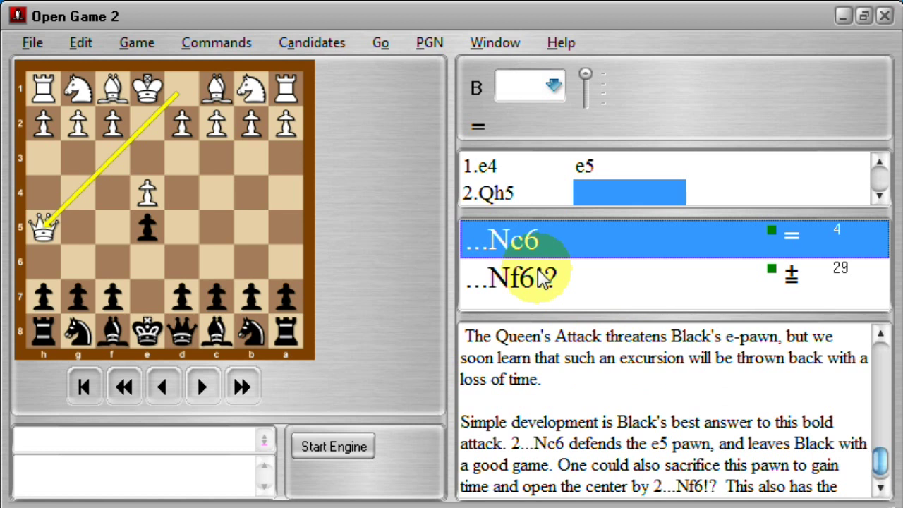
{"action": "left_click", "coordinate": [611, 237]}
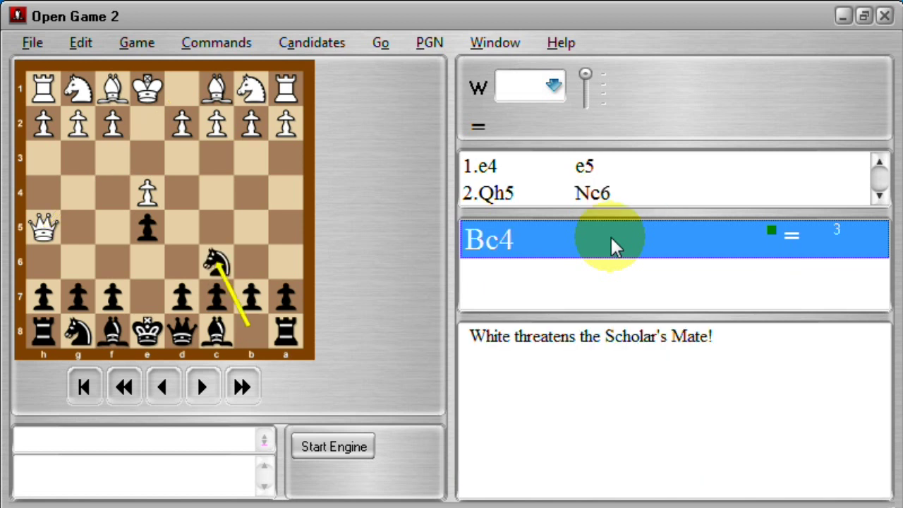
- Play 3.Bc4 g6 4.Qf3 Nf6 and highlight the warning that White must watch for ...Nd4
{"action": "left_click", "coordinate": [657, 238]}
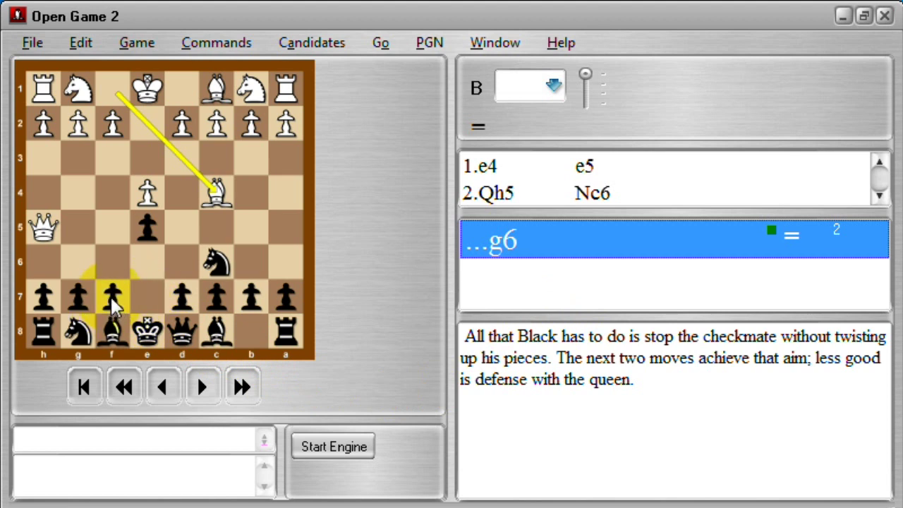
{"action": "left_click", "coordinate": [612, 240]}
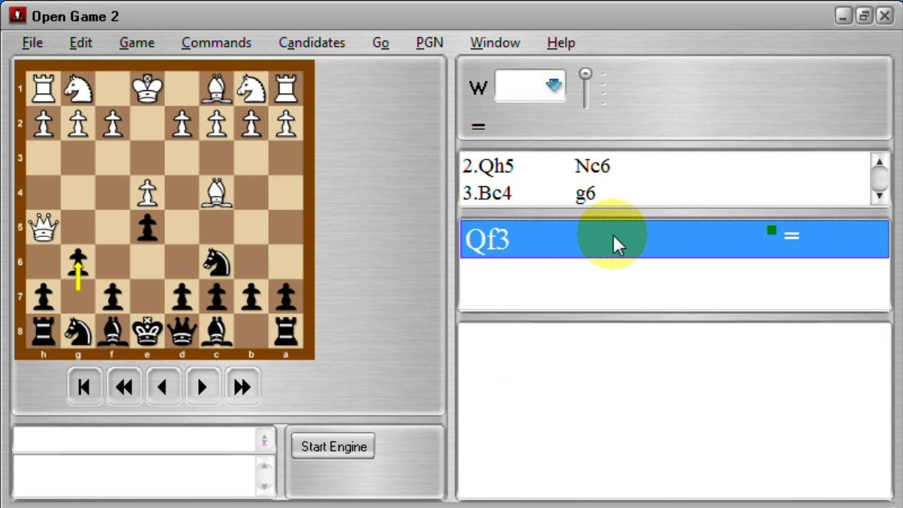
{"action": "left_click", "coordinate": [612, 240]}
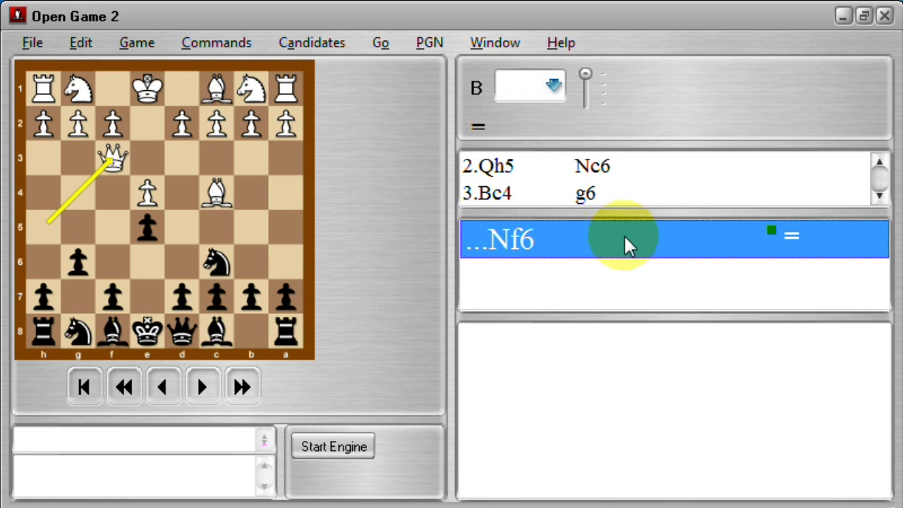
{"action": "left_click", "coordinate": [625, 237]}
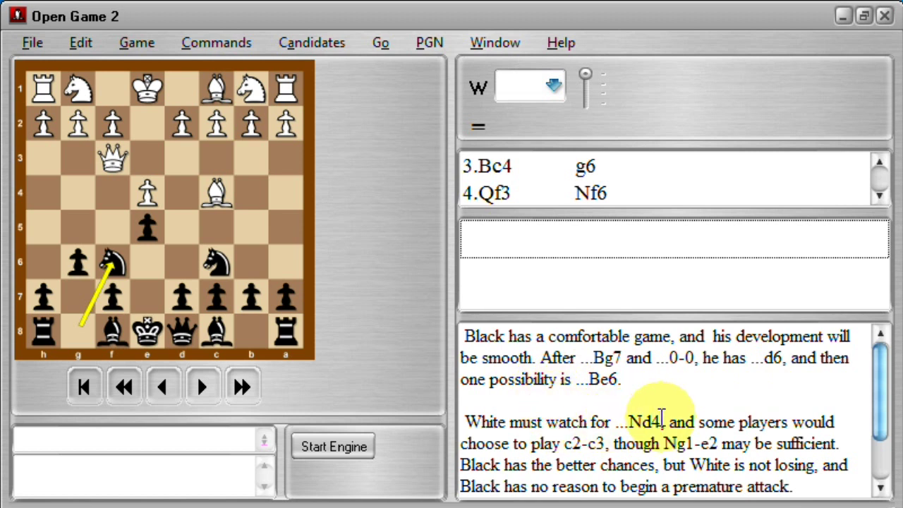
{"action": "left_click_drag", "start_coordinate": [660, 421], "coordinate": [444, 417]}
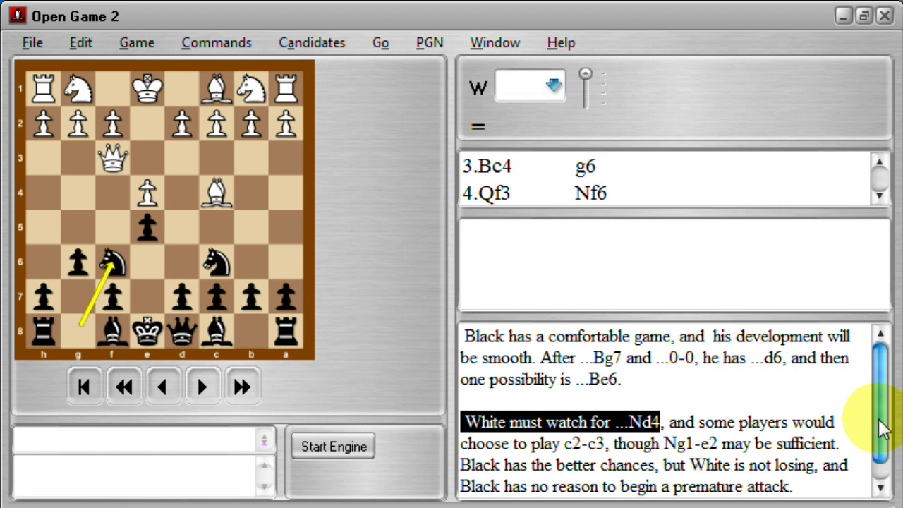
- From the start position, play 1.e4 e5 2.Nf3 Nc6 3.Bb5 Nf6 4.Nc3 Nd4
{"action": "left_click", "coordinate": [83, 388]}
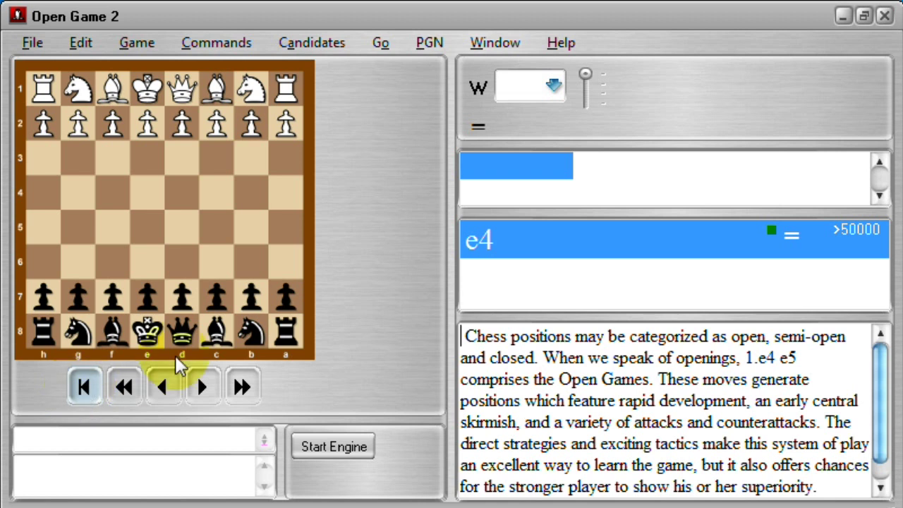
{"action": "left_click", "coordinate": [605, 238]}
{"action": "left_click", "coordinate": [606, 237]}
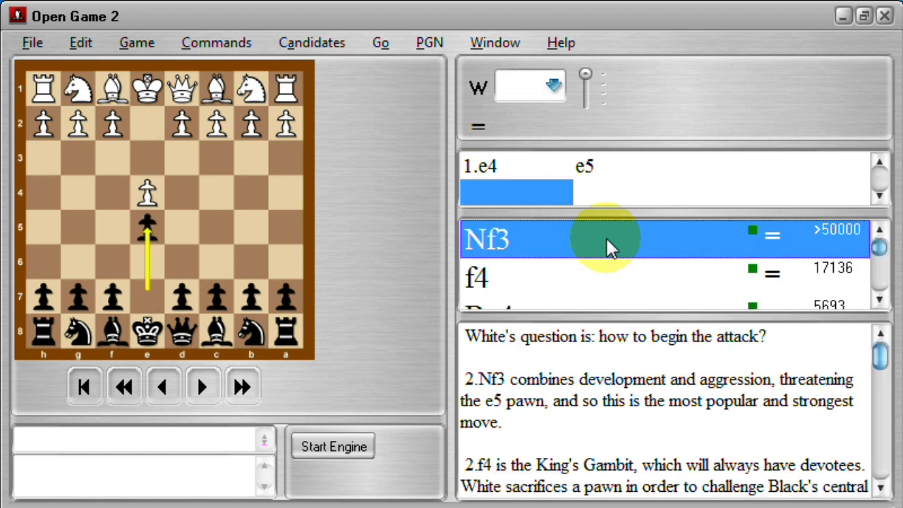
{"action": "left_click", "coordinate": [606, 237]}
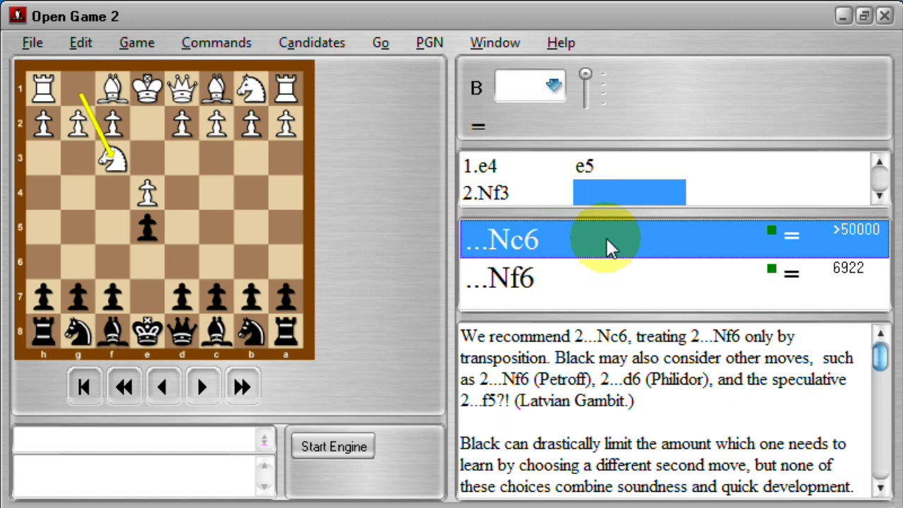
{"action": "left_click", "coordinate": [605, 237]}
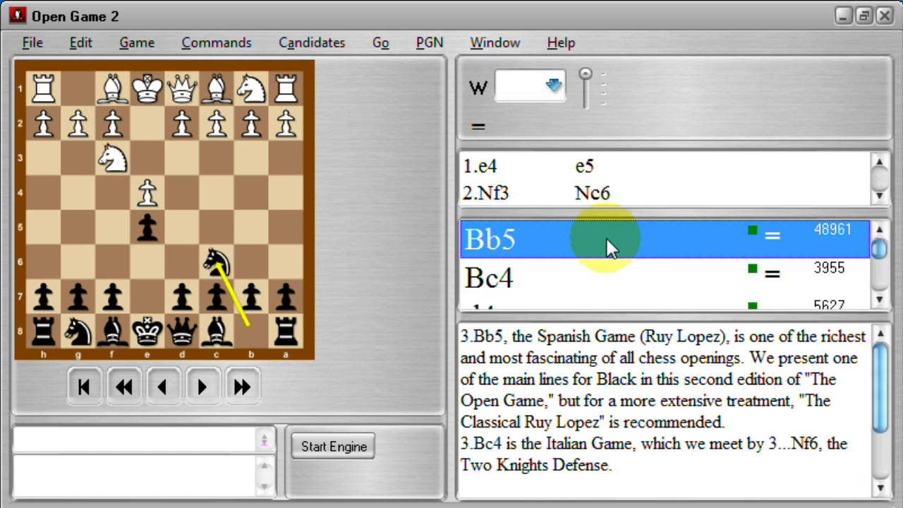
{"action": "left_click", "coordinate": [606, 238]}
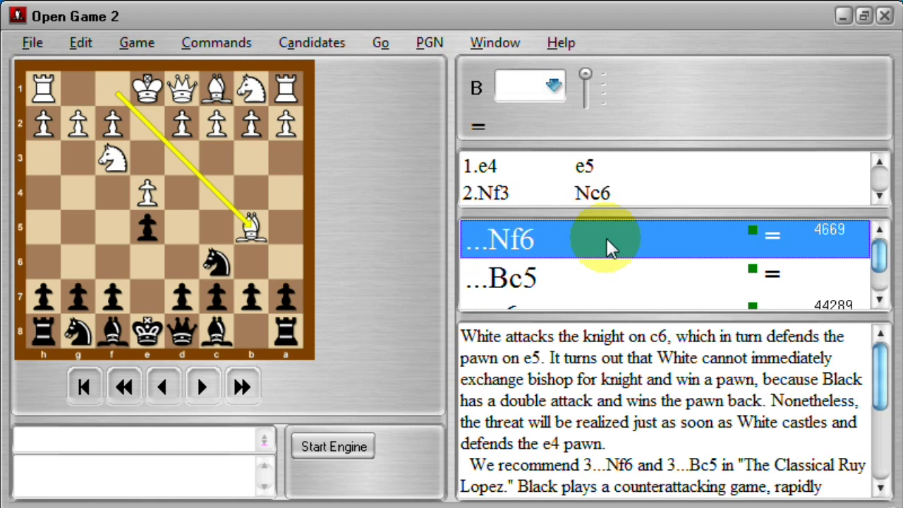
{"action": "left_click", "coordinate": [606, 237]}
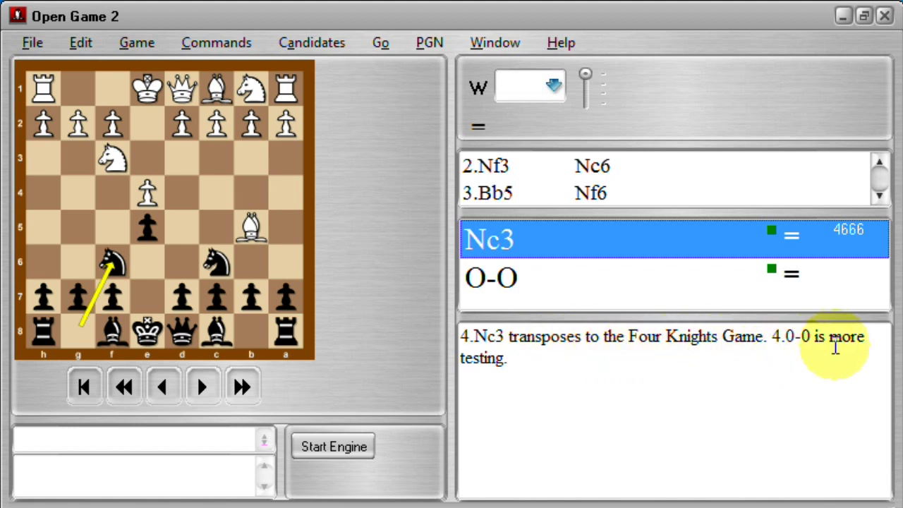
{"action": "double_click", "coordinate": [636, 239]}
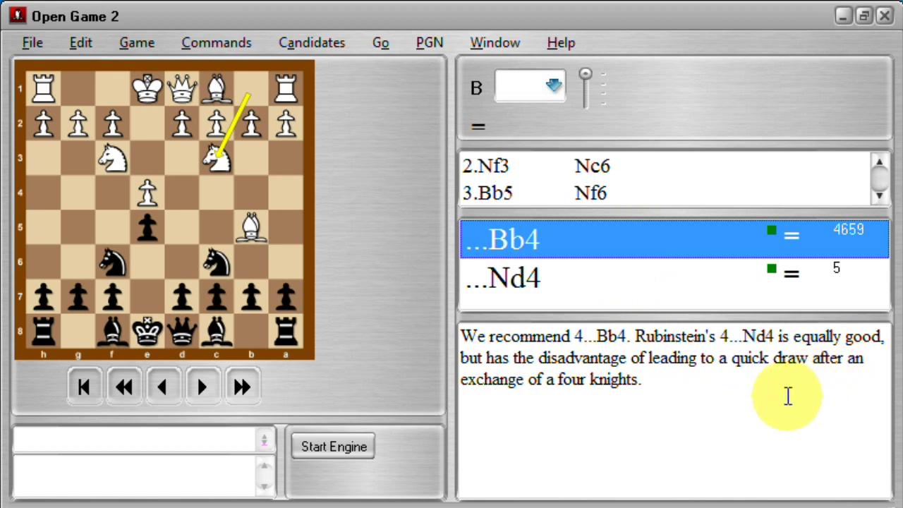
{"action": "double_click", "coordinate": [574, 286]}
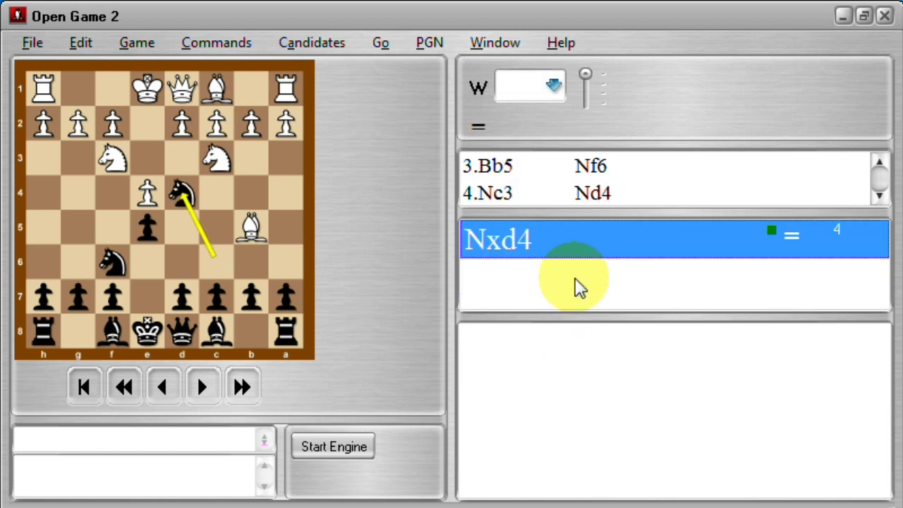
- Follow Rubinstein's line 5.Nxd4 exd4 6.e5 dxc3 7.exf6
{"action": "double_click", "coordinate": [585, 242]}
{"action": "double_click", "coordinate": [585, 242]}
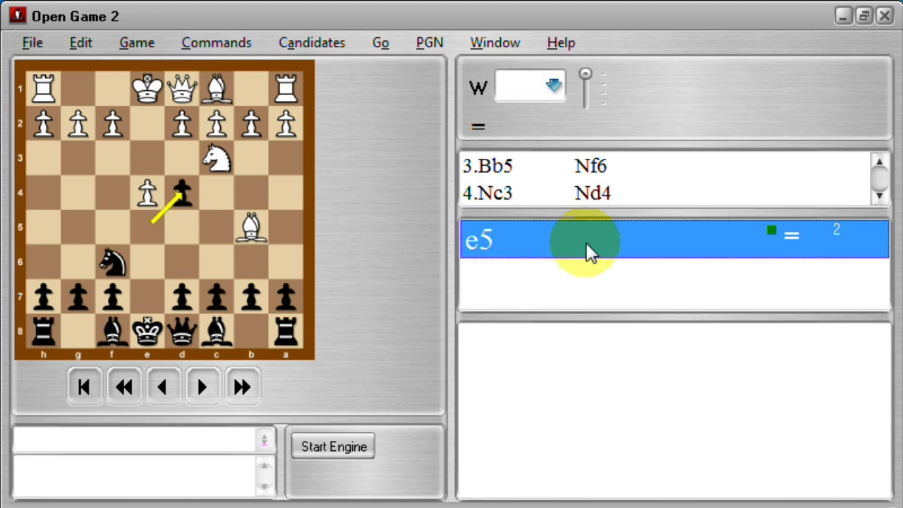
{"action": "double_click", "coordinate": [585, 242]}
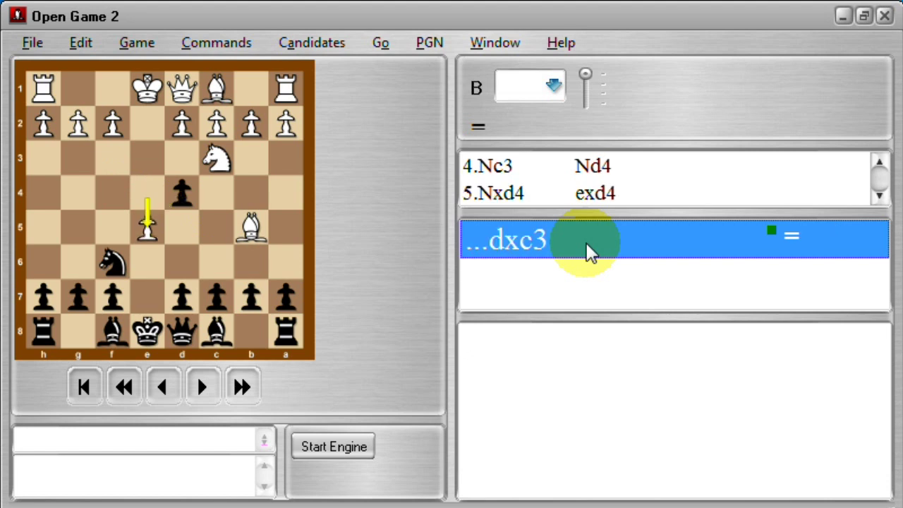
{"action": "double_click", "coordinate": [586, 242]}
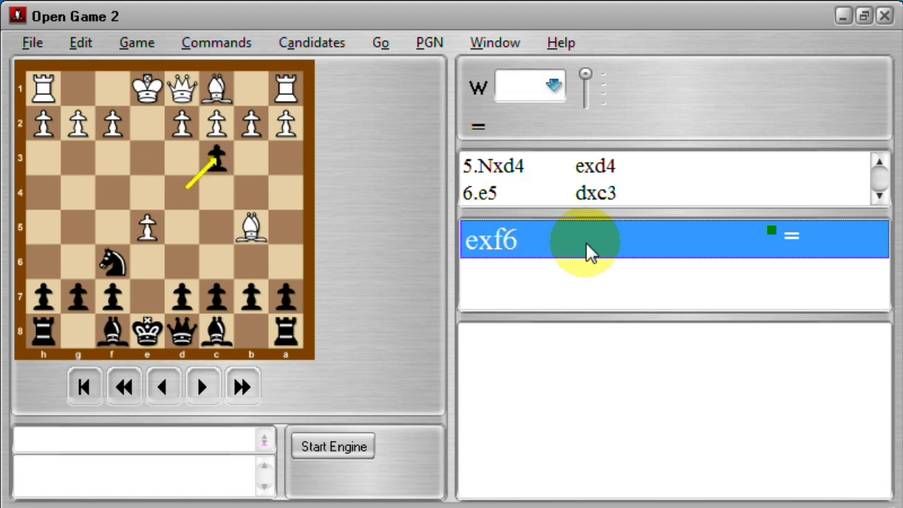
{"action": "double_click", "coordinate": [585, 242]}
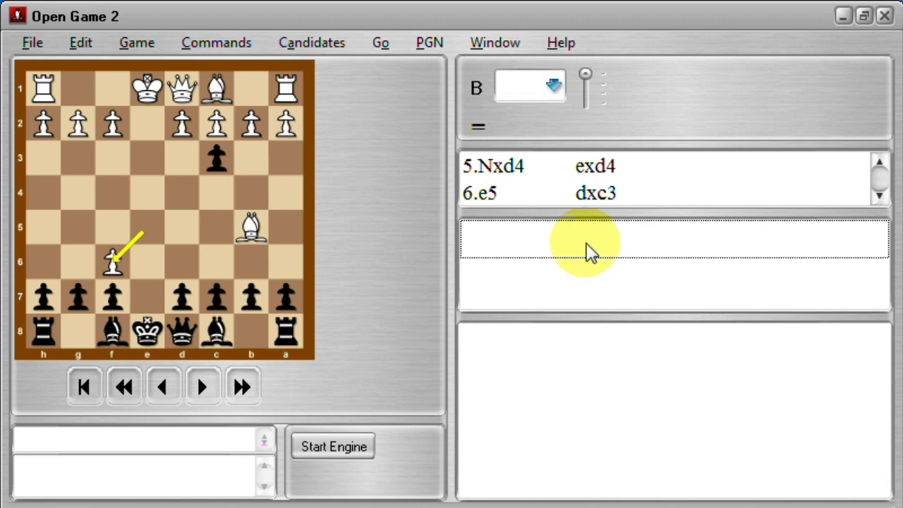
- Return to the position after 4.Nc3 and play the recommended 4...Bb4 instead
{"action": "left_click", "coordinate": [123, 390]}
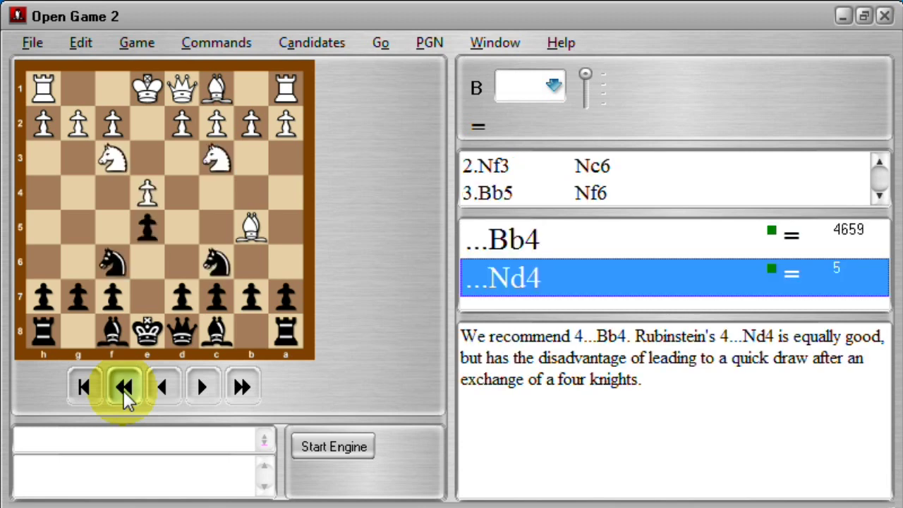
{"action": "left_click", "coordinate": [605, 243]}
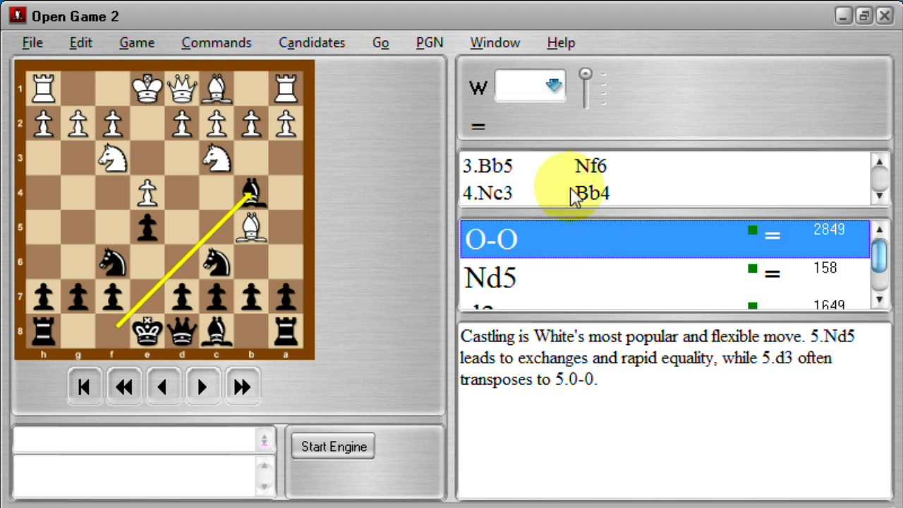
{"action": "left_click", "coordinate": [561, 51]}
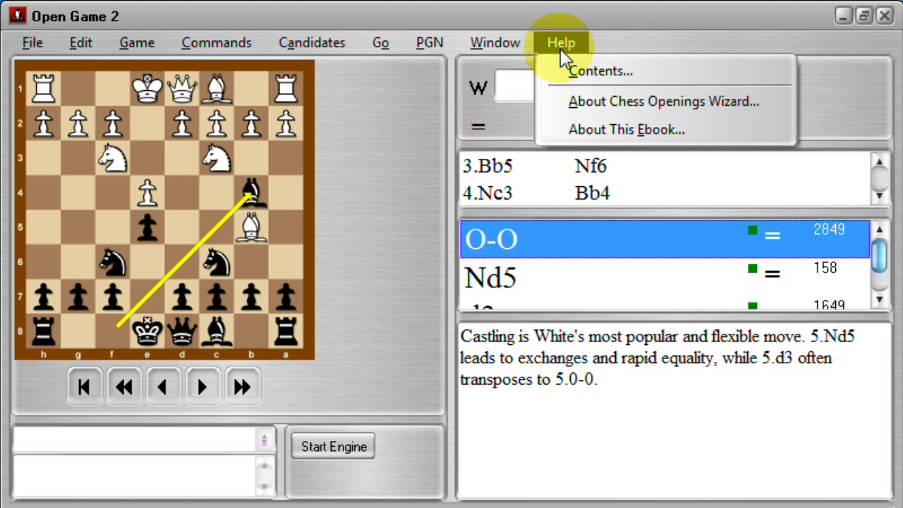
{"action": "left_click", "coordinate": [697, 134]}
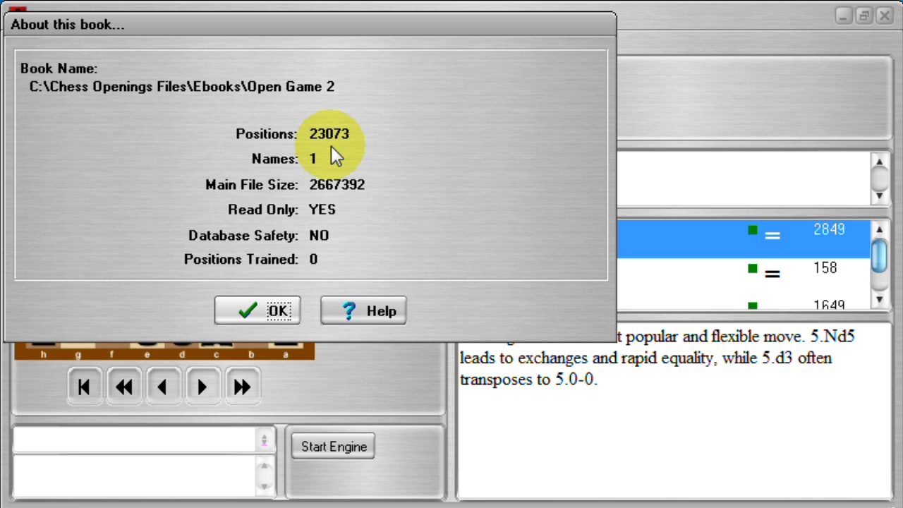
{"action": "left_click", "coordinate": [259, 312]}
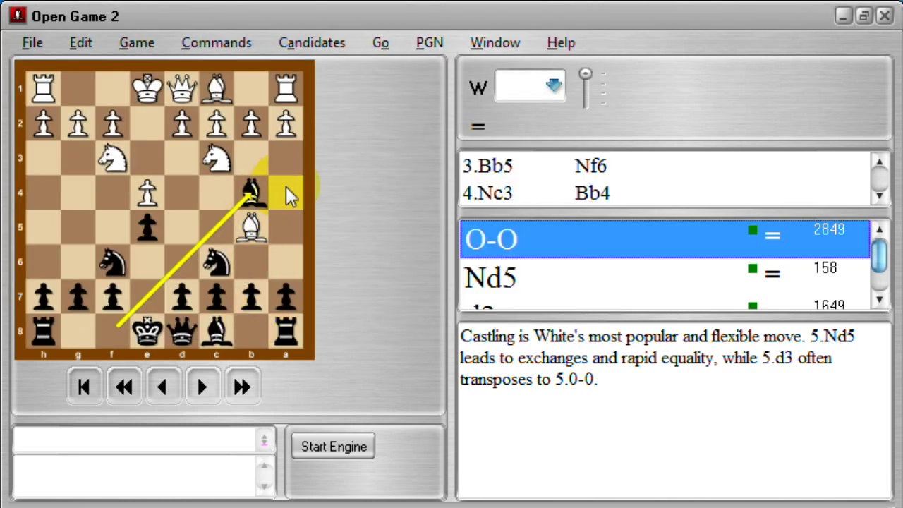